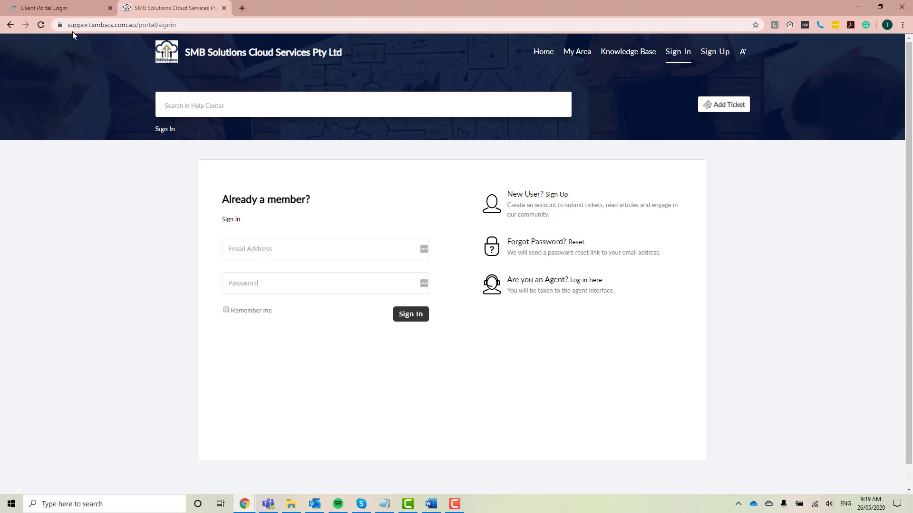
Bring up the Client Portal login page with the saved user name and password.
click(61, 5)
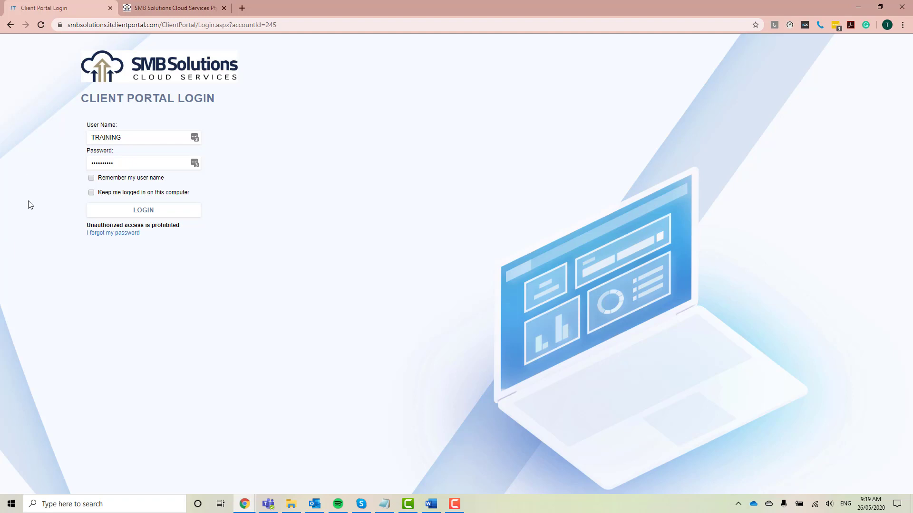
Log in, then look over the Home dashboard and the TICKETS, PROJECTS and KNOWLEDGEBASE menus.
click(142, 210)
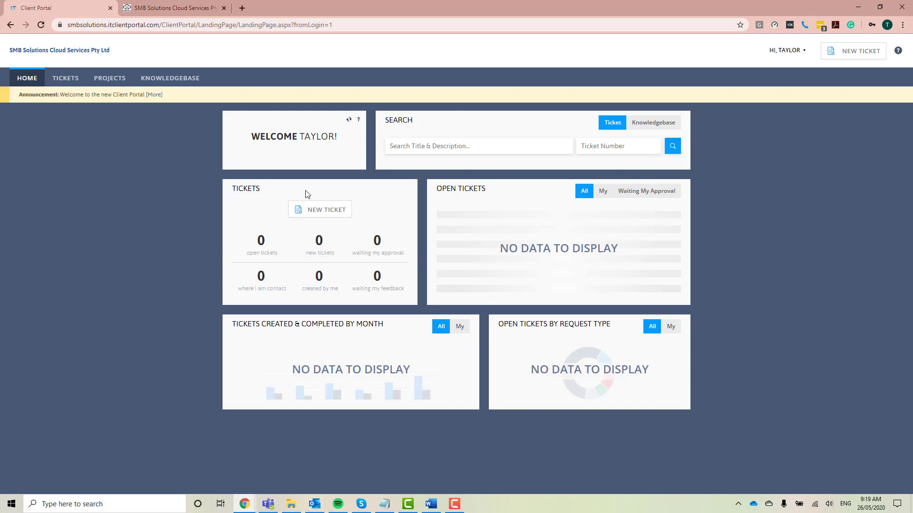
click(66, 82)
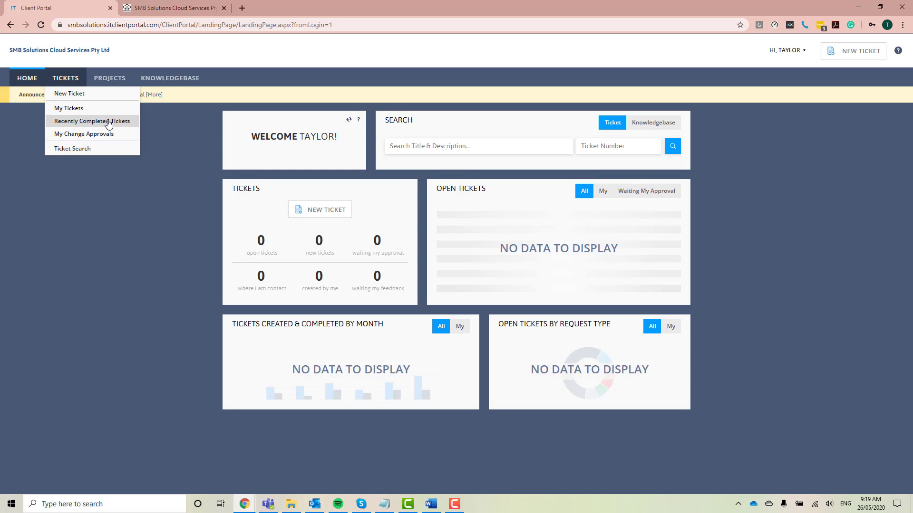
mouse_move(109, 79)
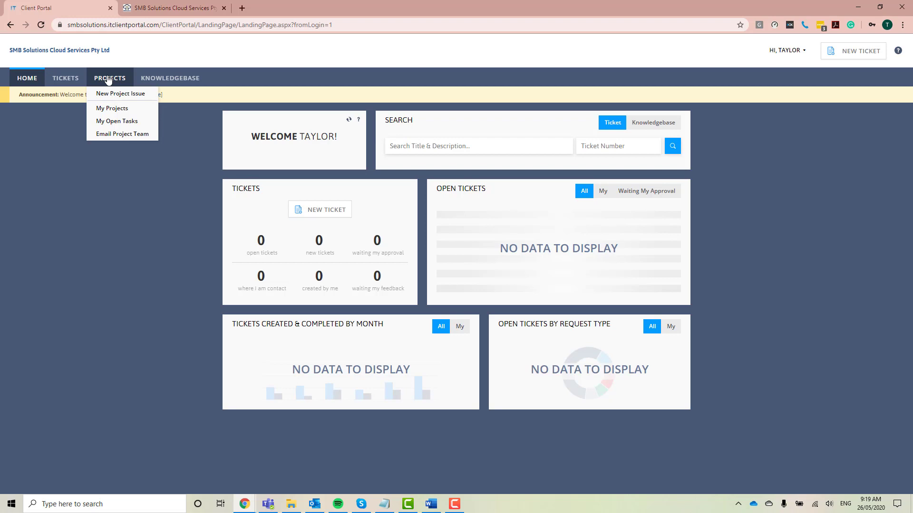
mouse_move(172, 84)
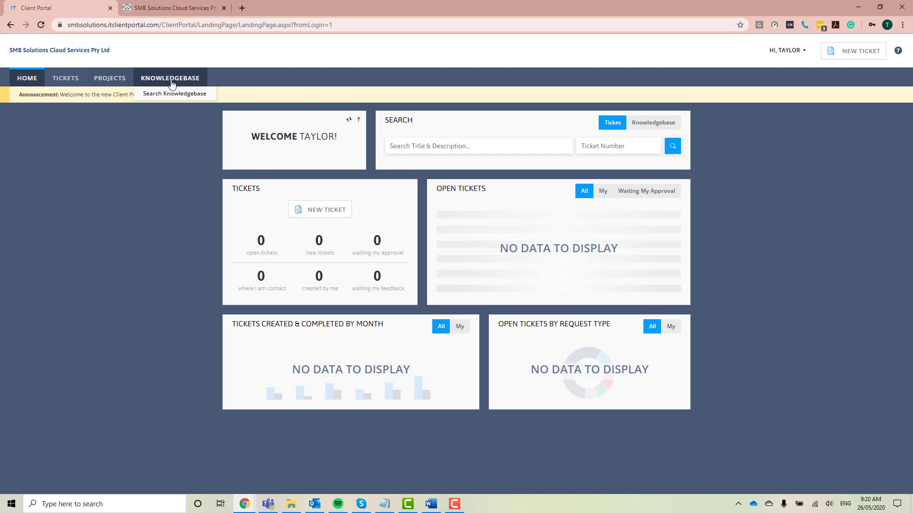
Open Search Knowledgebase, browse the 76 articles and categories, and sort the list by Category.
click(178, 95)
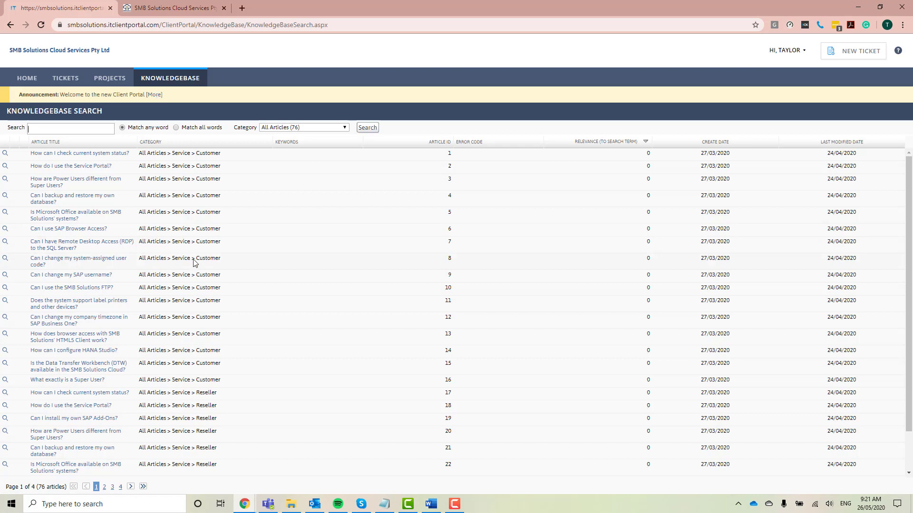
scroll(215, 339, down, 1)
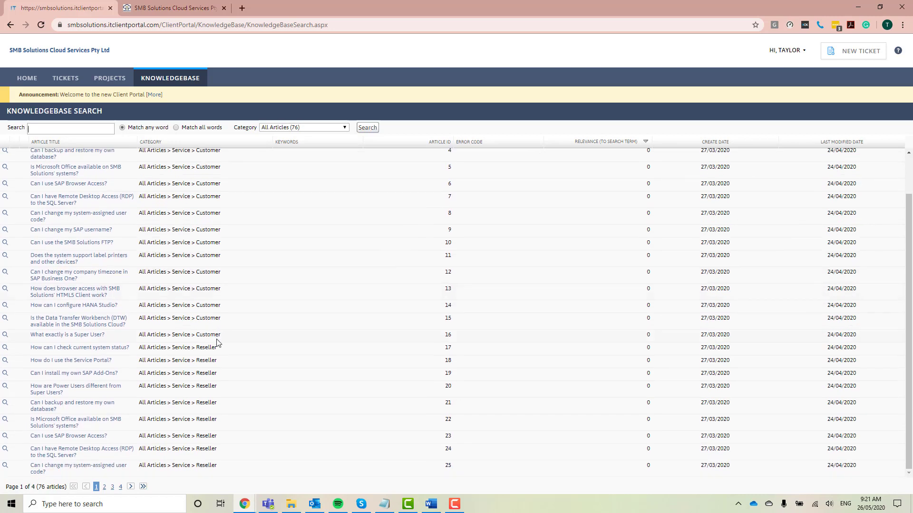
scroll(251, 202, up, 1)
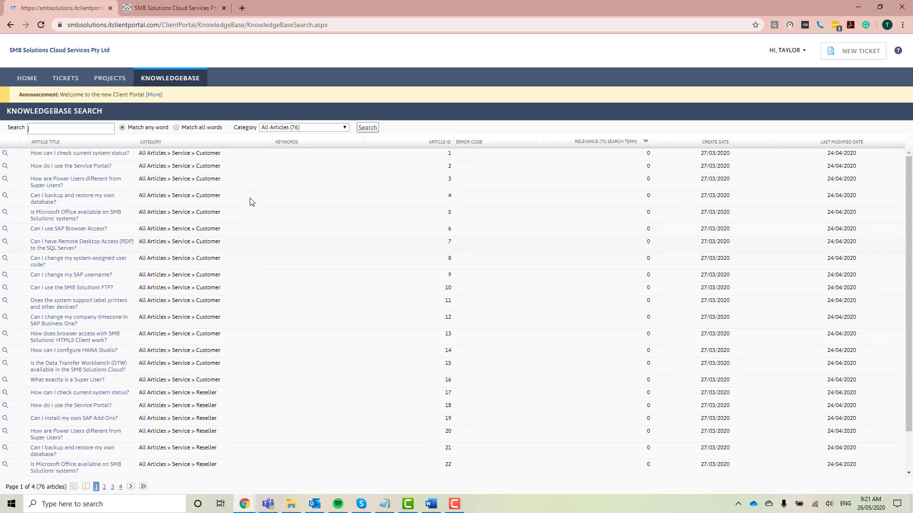
click(269, 129)
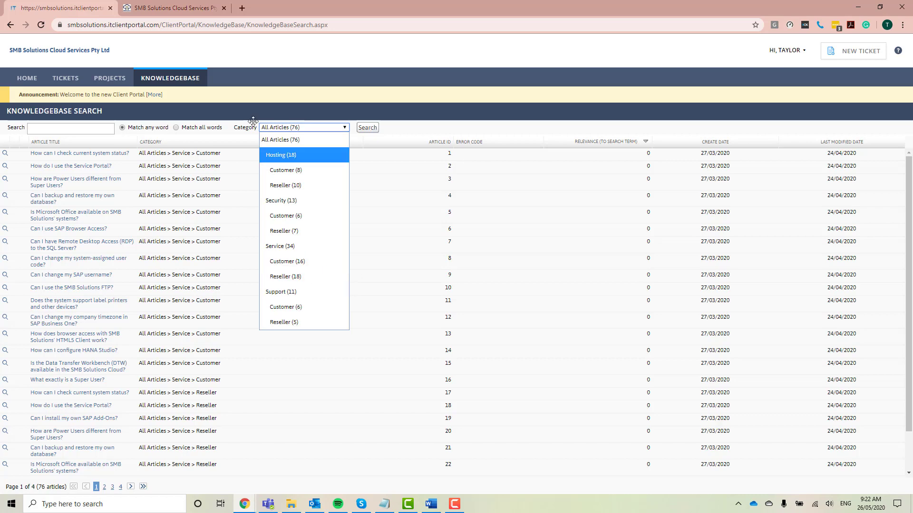
click(229, 137)
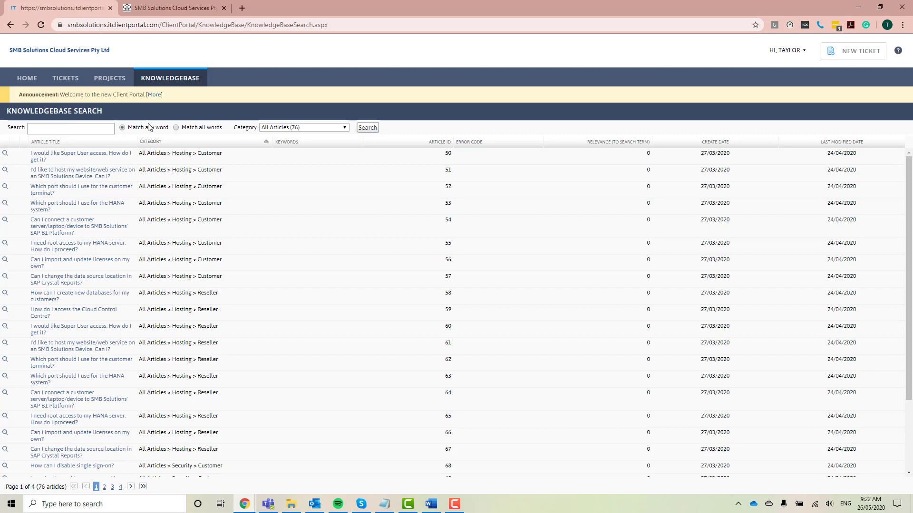
Search the knowledgebase for 'hours' and read the working hours and holidays article.
click(70, 127)
text(hours)
key(Return)
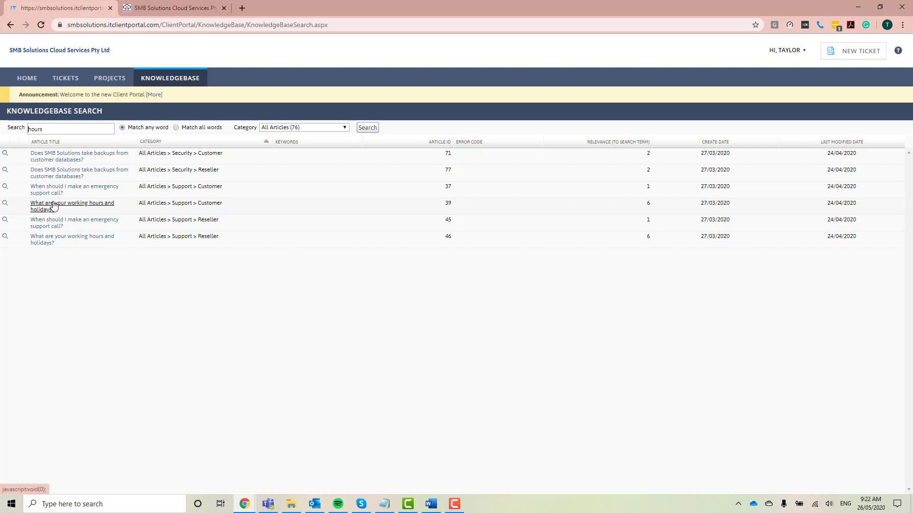
click(54, 206)
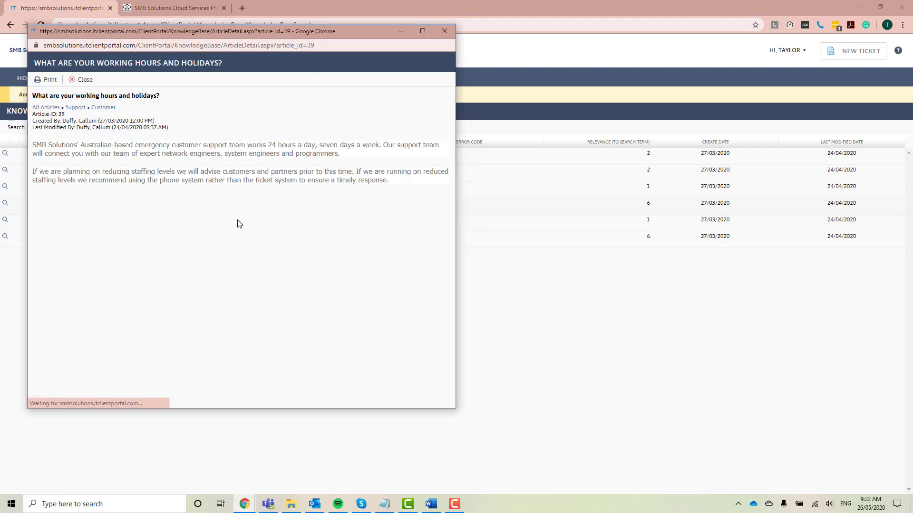
click(79, 80)
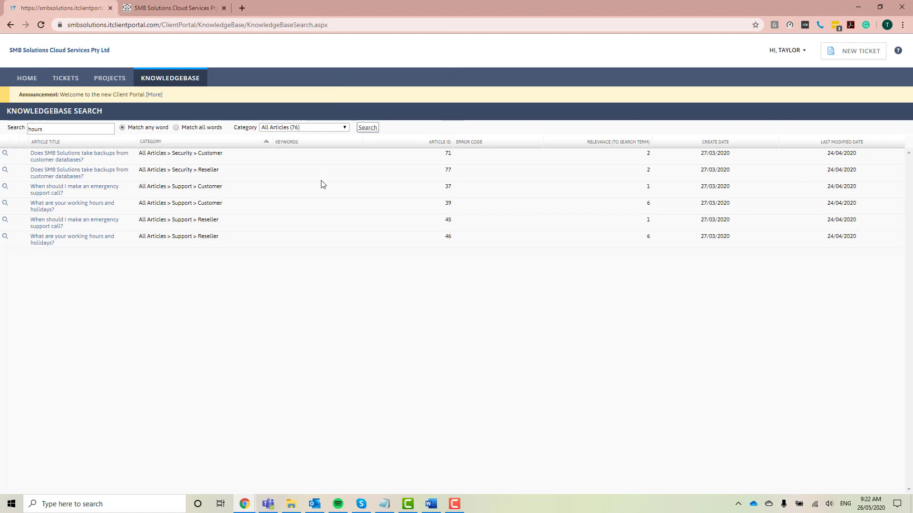
mouse_move(798, 50)
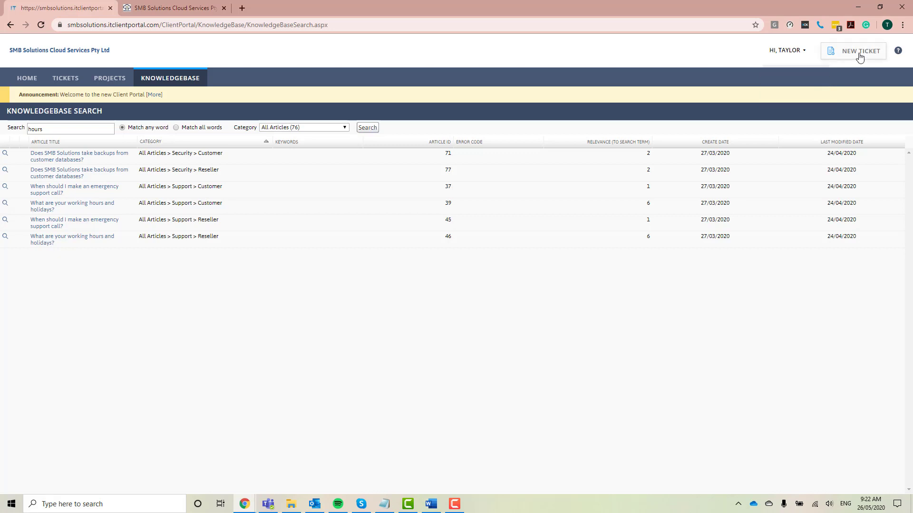
click(898, 51)
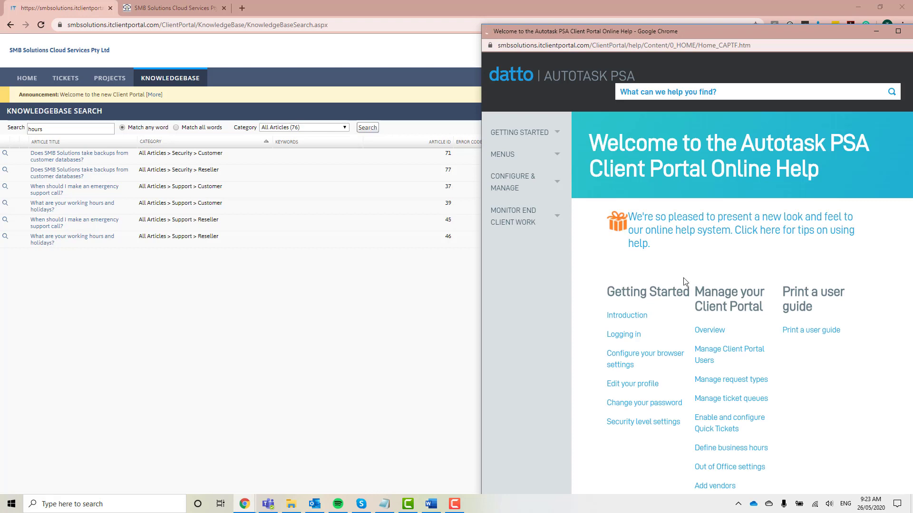
scroll(685, 281, down, 2)
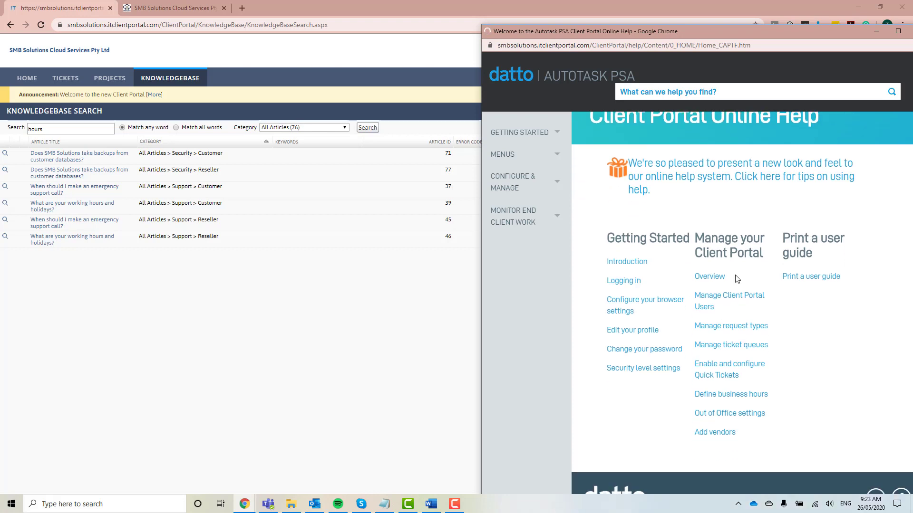
scroll(719, 229, up, 2)
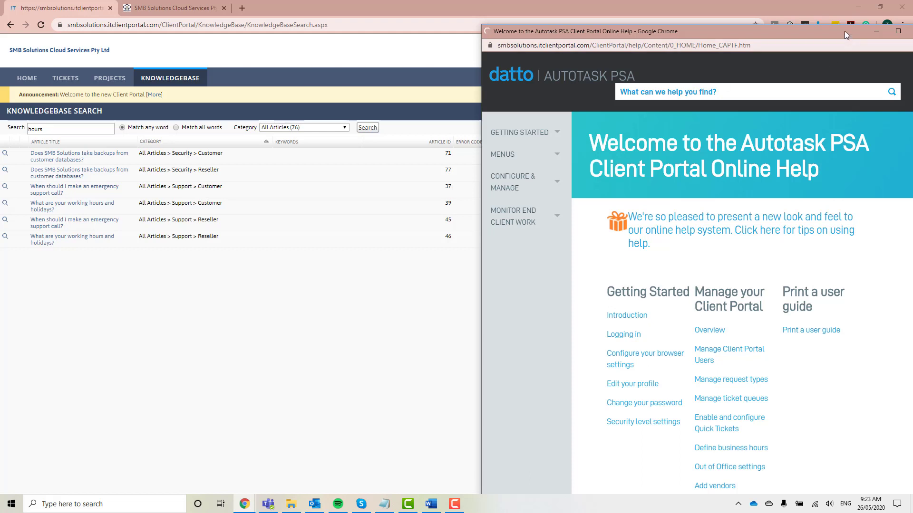
drag(845, 31, 813, 30)
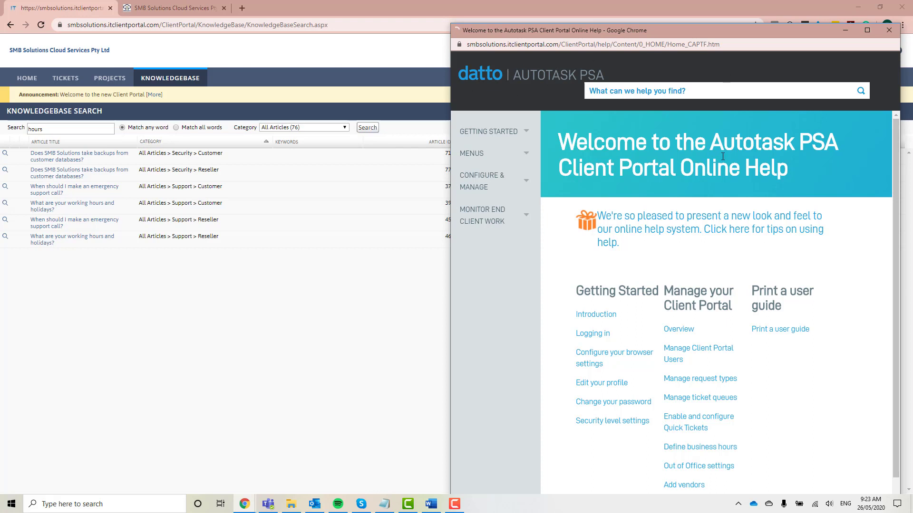
click(889, 30)
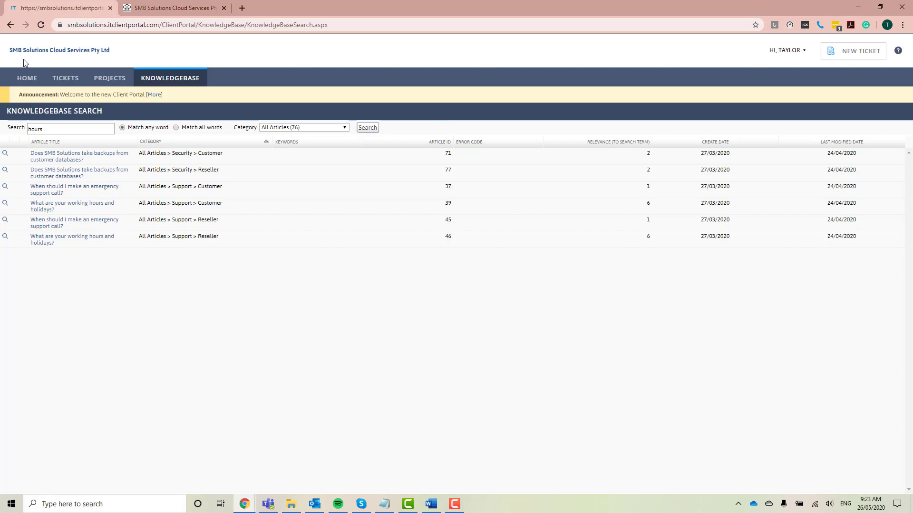
Start a New Ticket from the TICKETS menu.
mouse_move(76, 80)
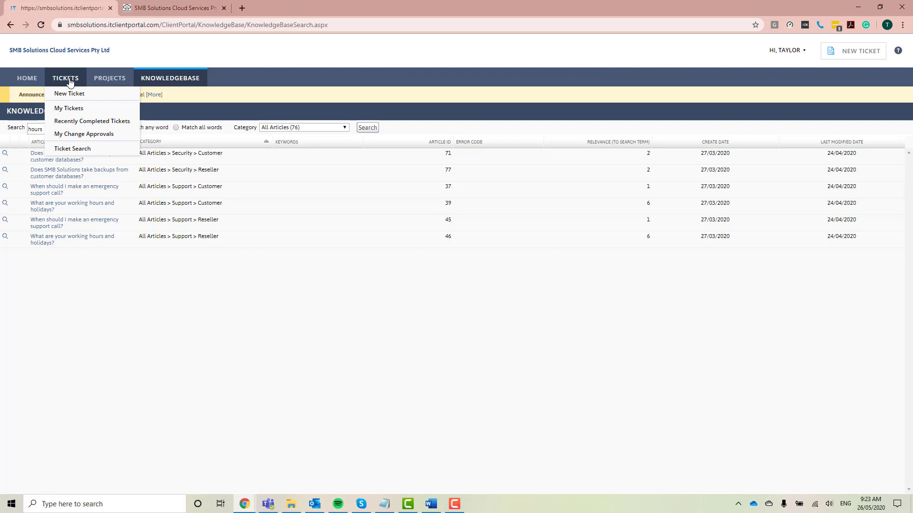
click(80, 99)
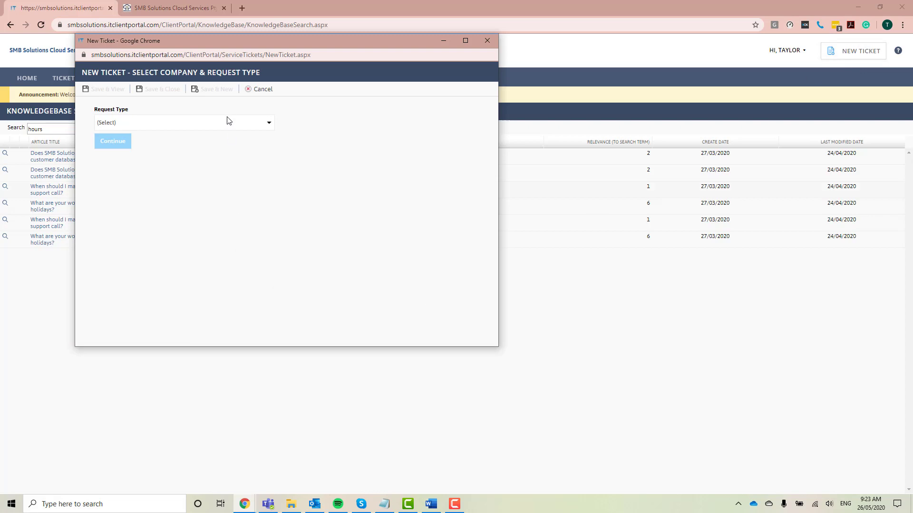
Pick General Request as the request type and continue to the ticket form.
click(183, 123)
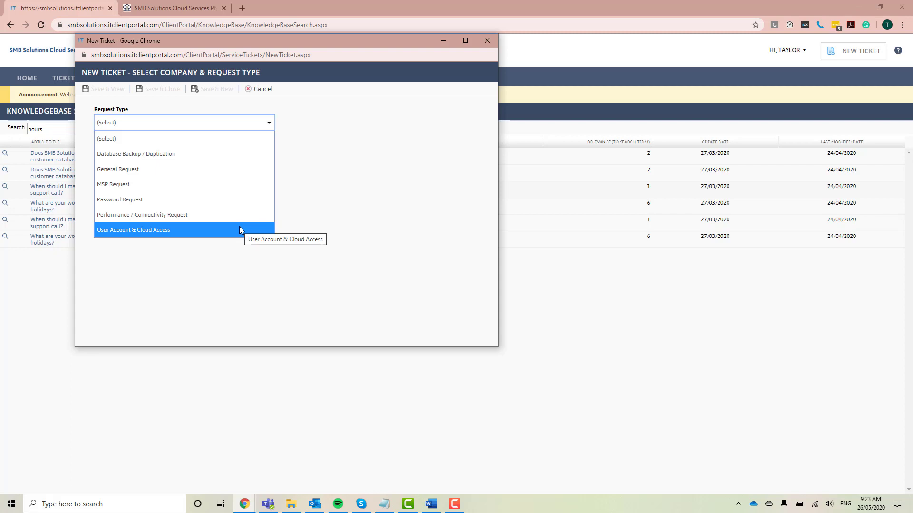
click(220, 171)
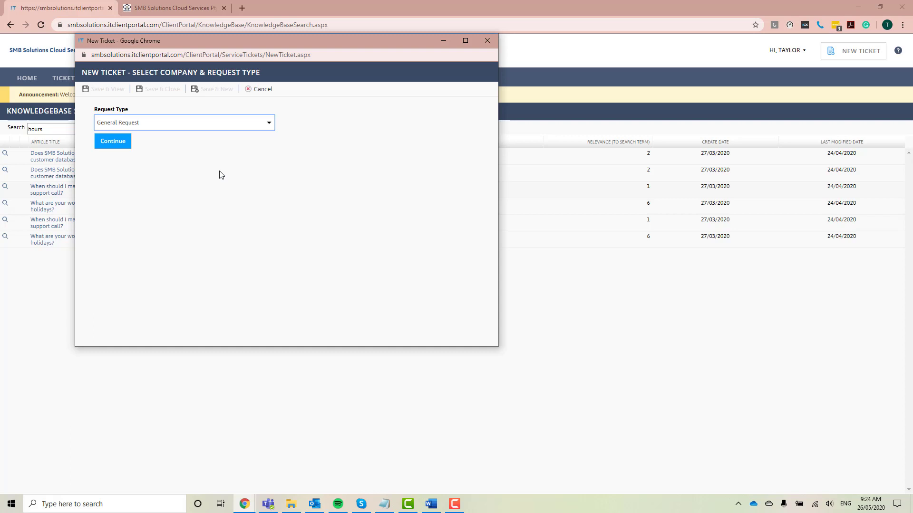
click(123, 145)
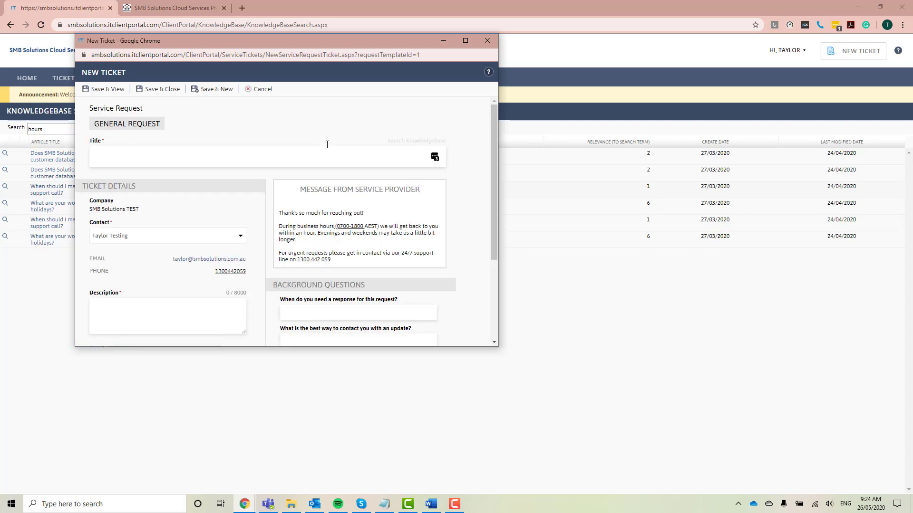
Maximize the New Ticket window and put the cursor in the Title field.
click(465, 41)
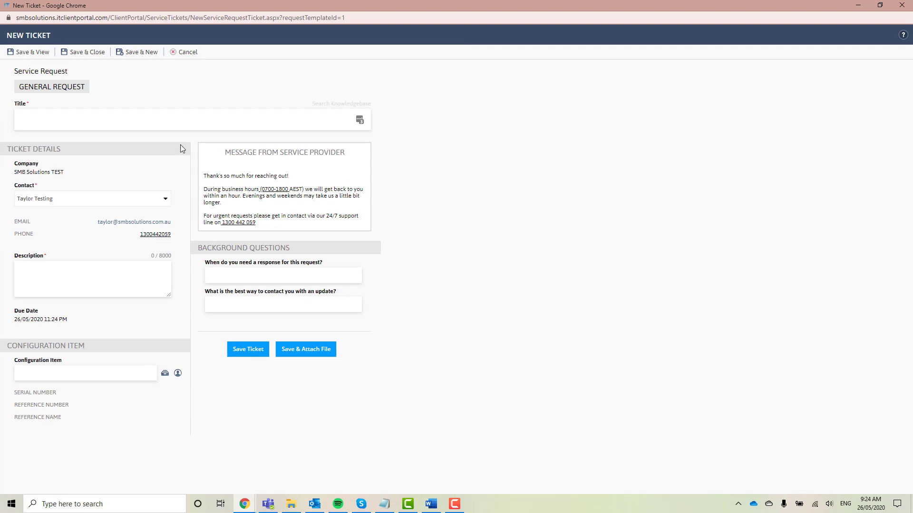
click(38, 116)
Title the ticket 'Create a new user' and begin the description with 'Hi Support,'.
click(68, 119)
text(Create a new user)
click(62, 276)
text(Hi Suppor)
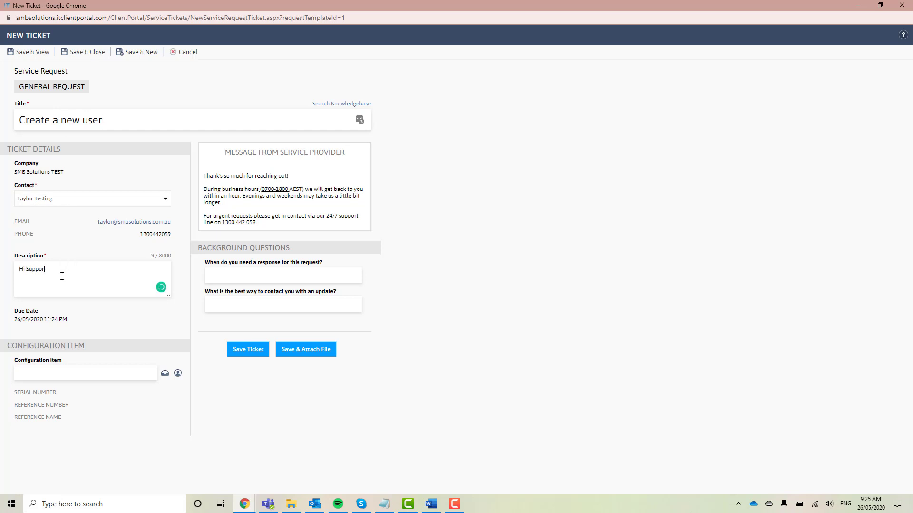
text(t,)
Finish the description asking for a new user, with Name, Ph and Email lines.
key(Return)
text(I need to creste)
text(ate a new user)
text(Name)
key(Return)
text(P)
key(BackSpace)
text(h)
key(Return)
text(mail)
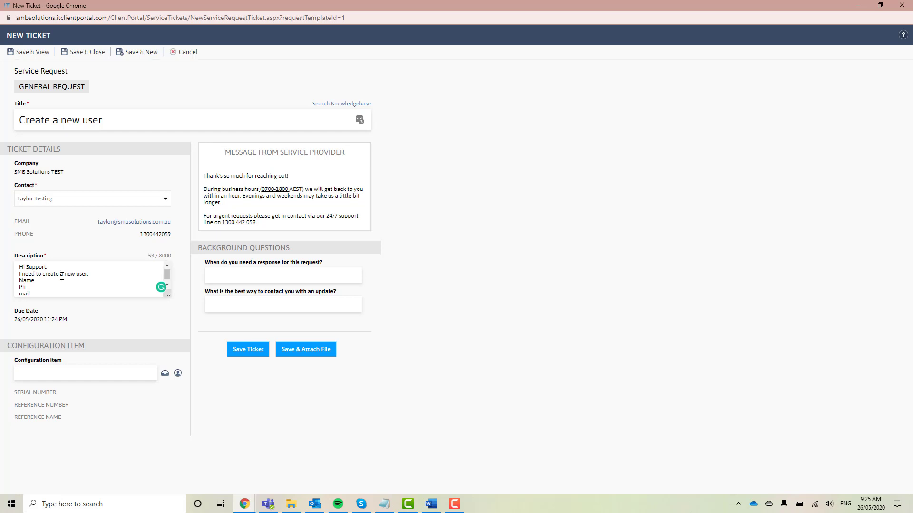
key(BackSpace)
text(Email)
scroll(84, 282, down, 1)
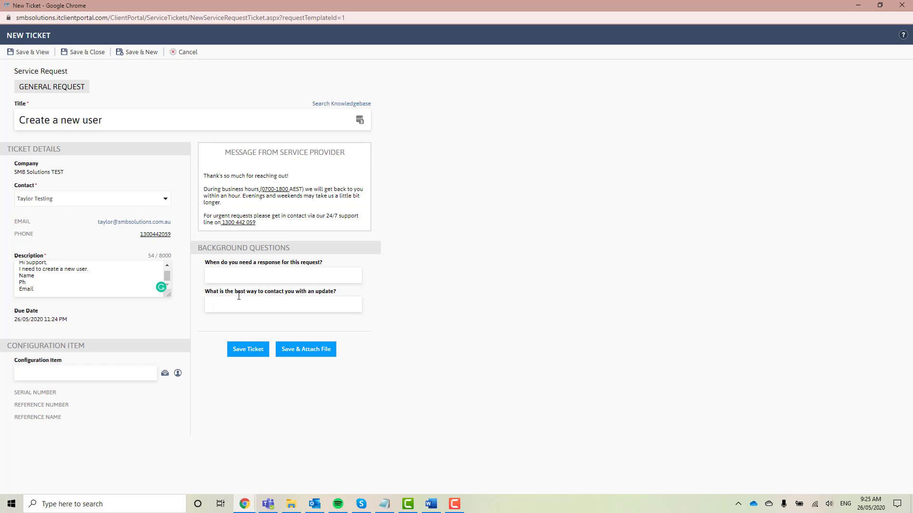
Answer response needed with 'Starting on Monday' and preferred updates with 'Email'.
click(239, 275)
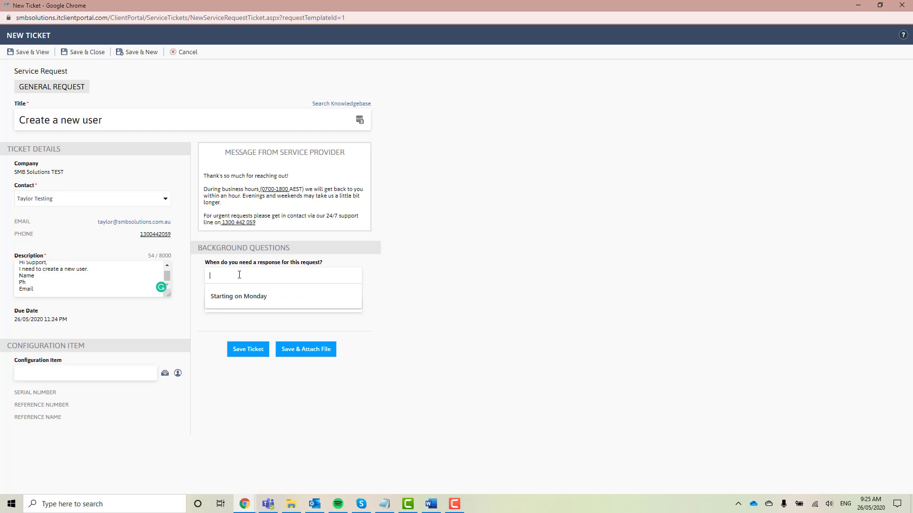
click(256, 298)
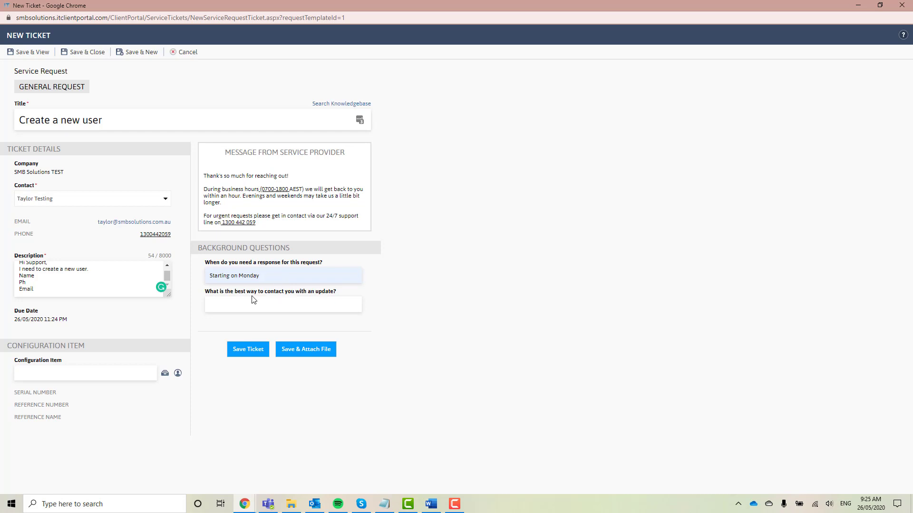
click(264, 302)
click(255, 330)
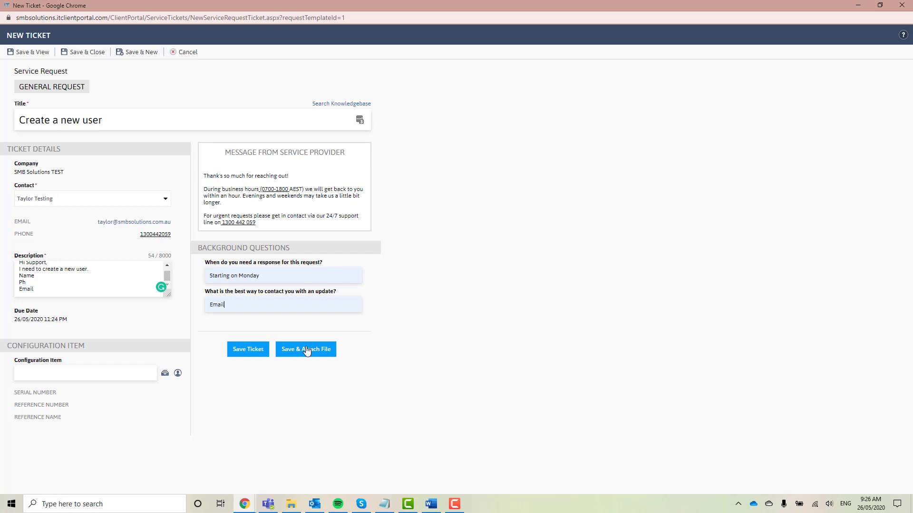
Save the ticket and submit the quick note 'New user not starting for another 2 weeks'.
click(242, 356)
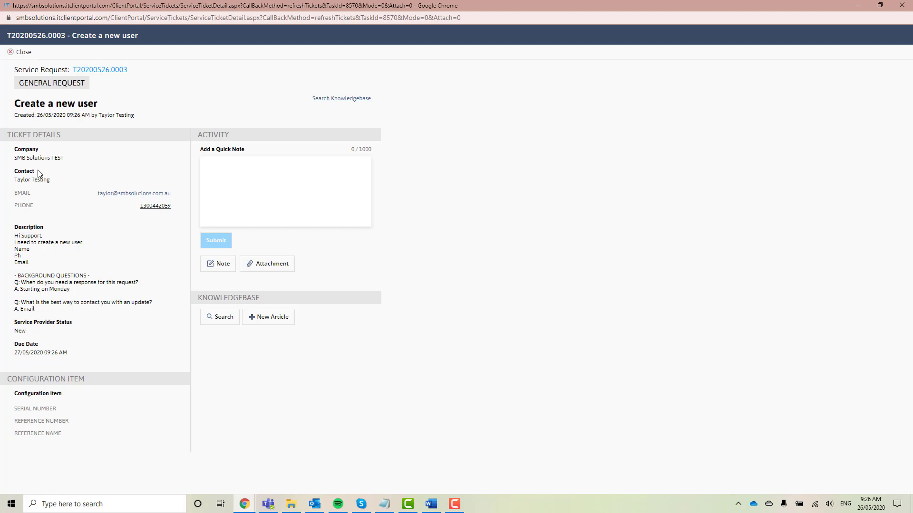
click(249, 198)
text(New use)
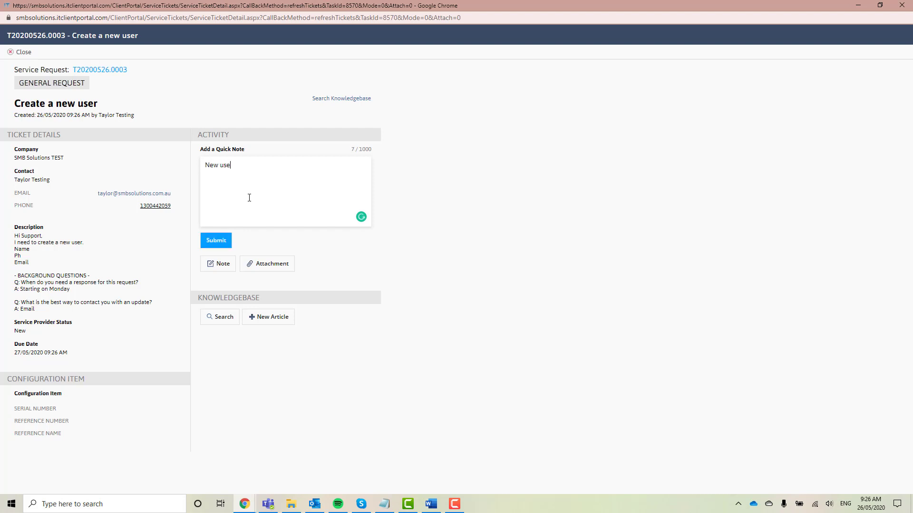
text(r not starting for another 2 weeks)
click(224, 241)
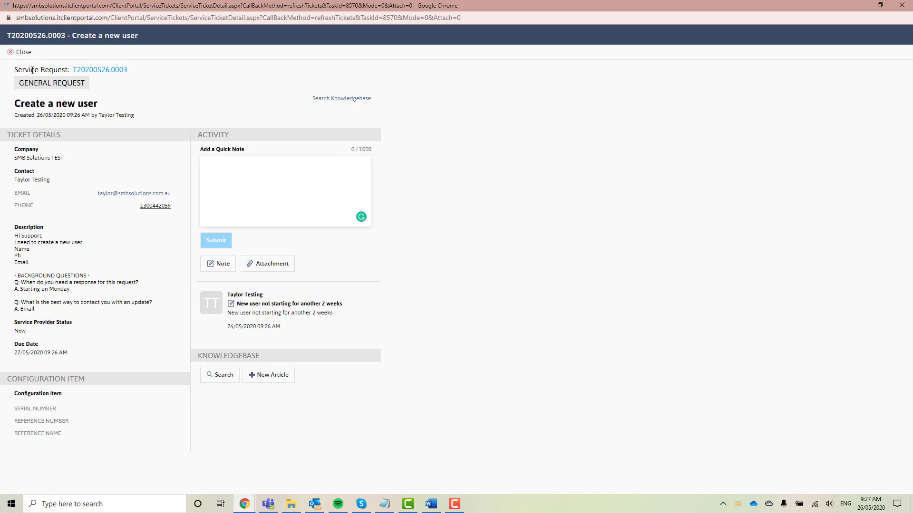
Close the ticket, confirm 'Create a new user' appears in My Tickets, then return to Home.
click(22, 52)
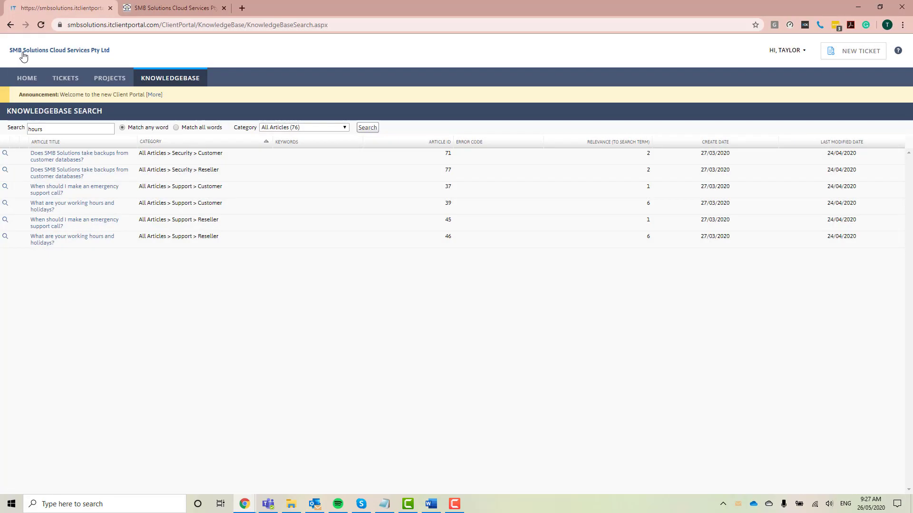
click(74, 80)
click(74, 110)
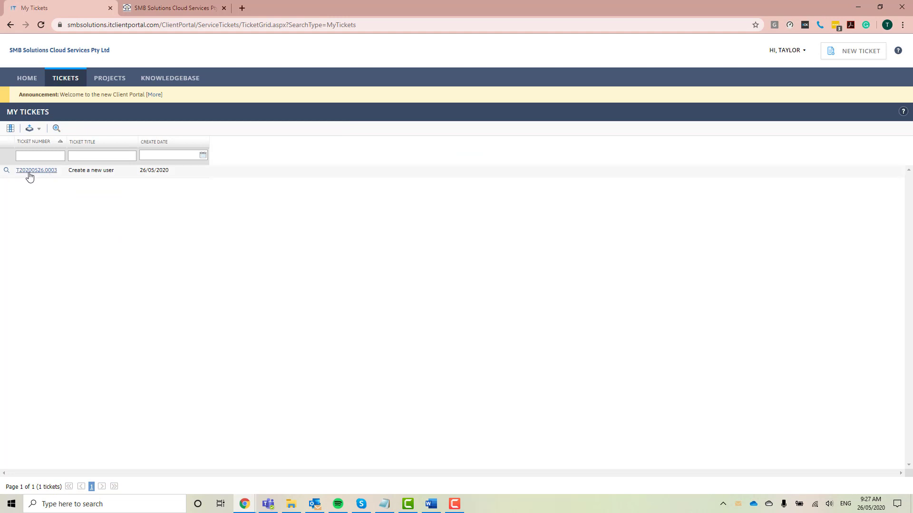
click(24, 78)
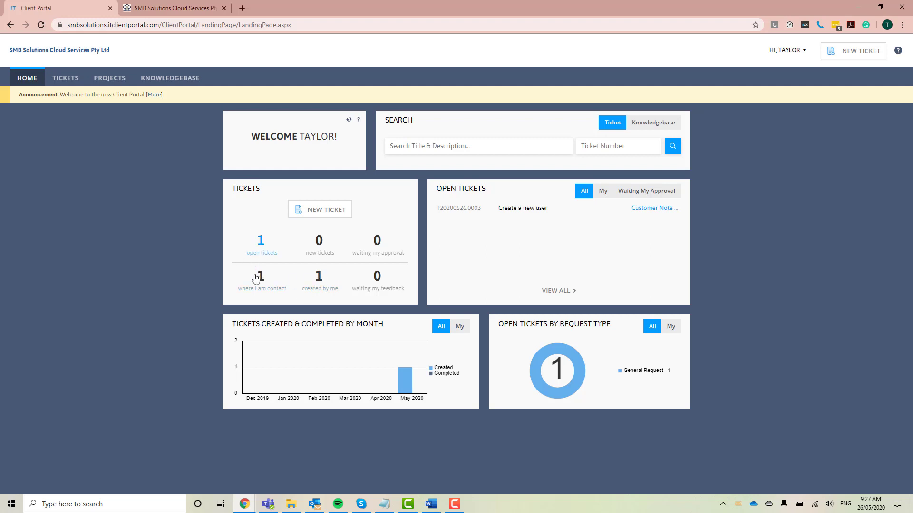
mouse_move(408, 391)
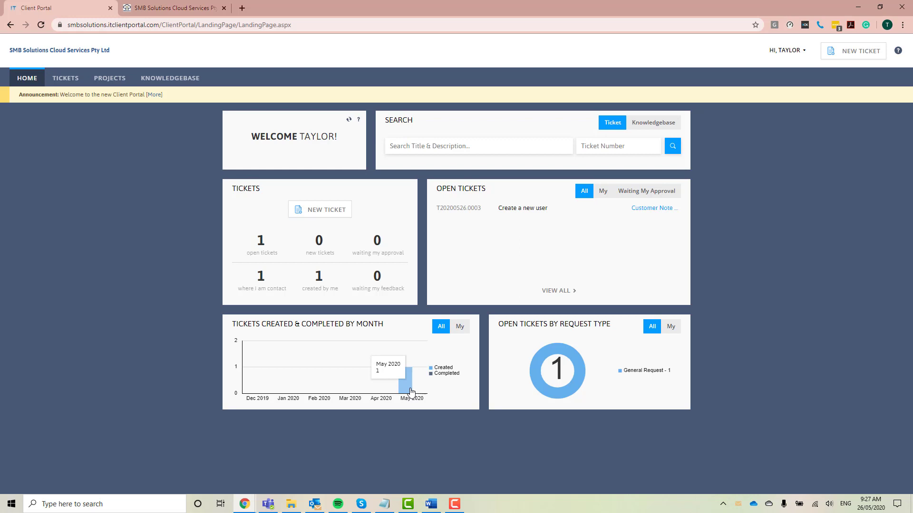
View the Recently Completed Tickets list under TICKETS, which is empty.
click(73, 81)
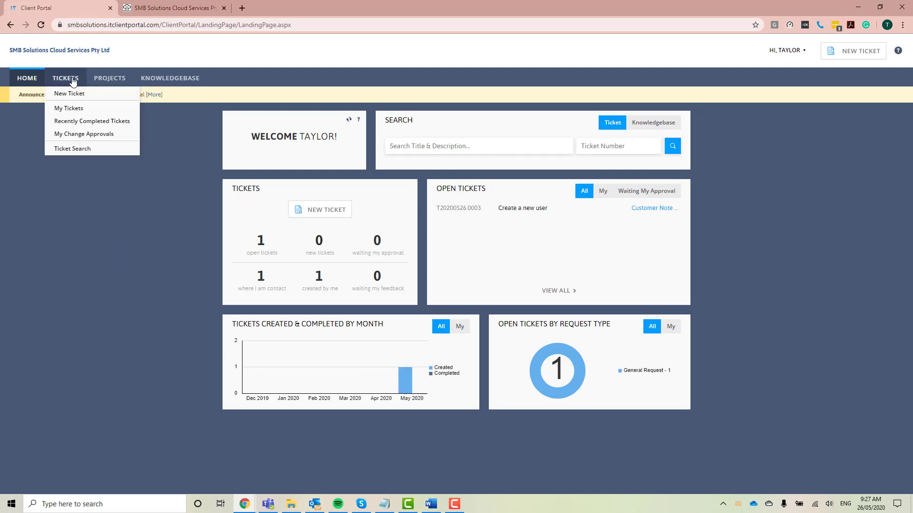
click(79, 125)
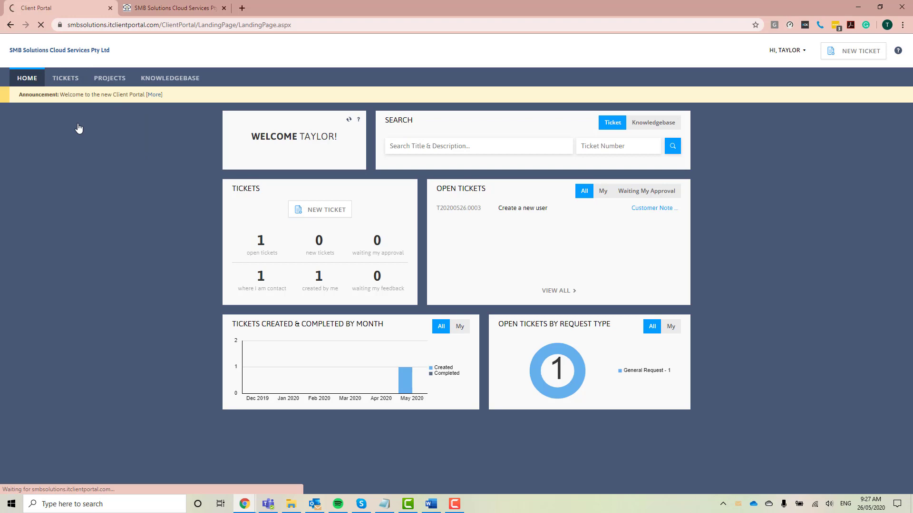